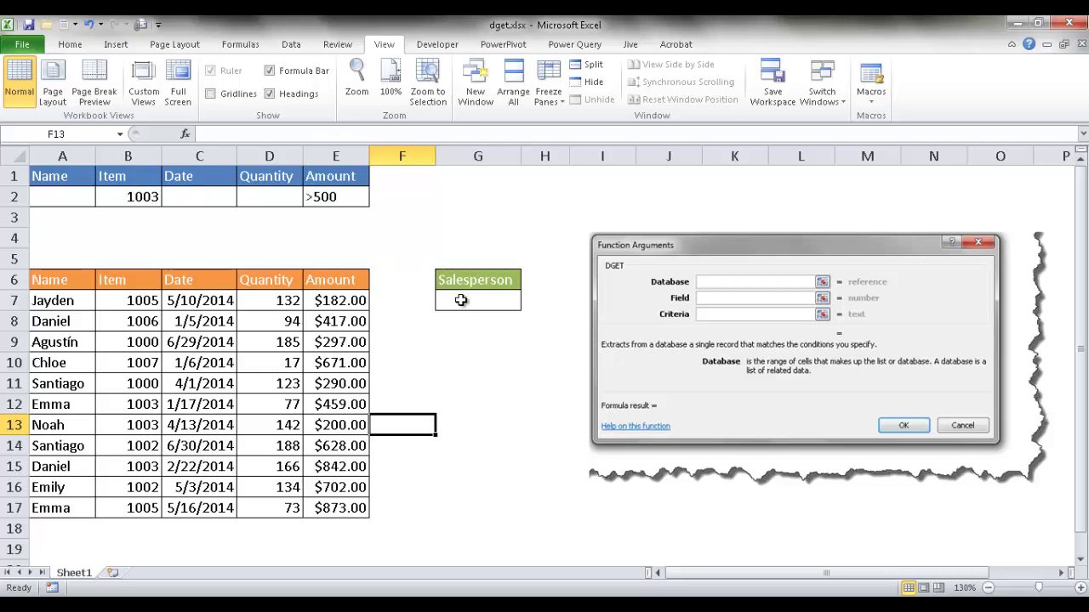
Step: Begin =DGET( in G7 with the absolute database range $A$6:$E$17
{"action": "left_click", "coordinate": [460, 301]}
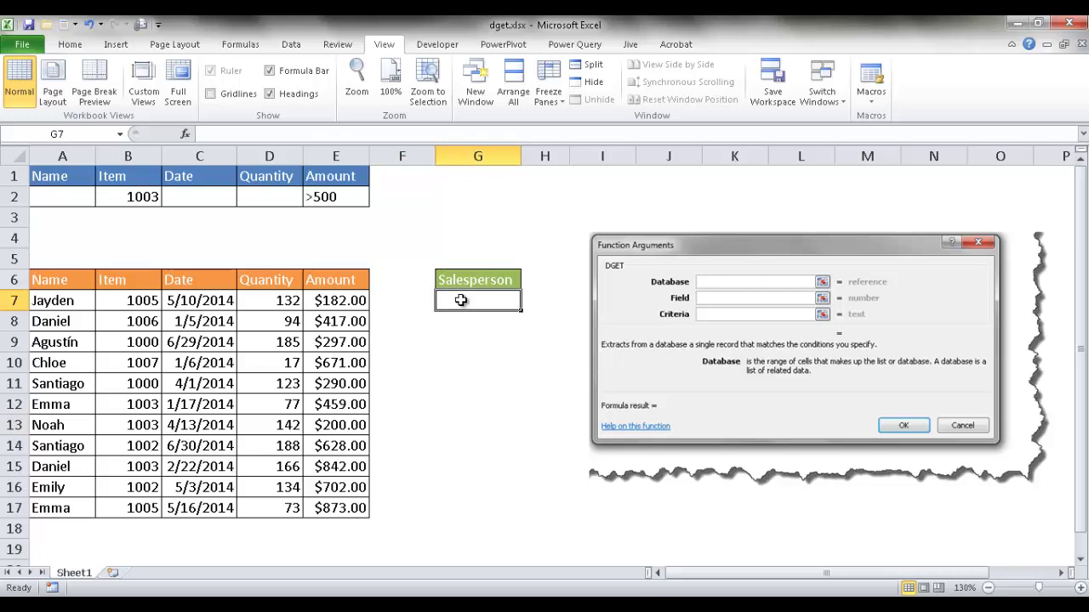
{"action": "type", "text": "=dget"}
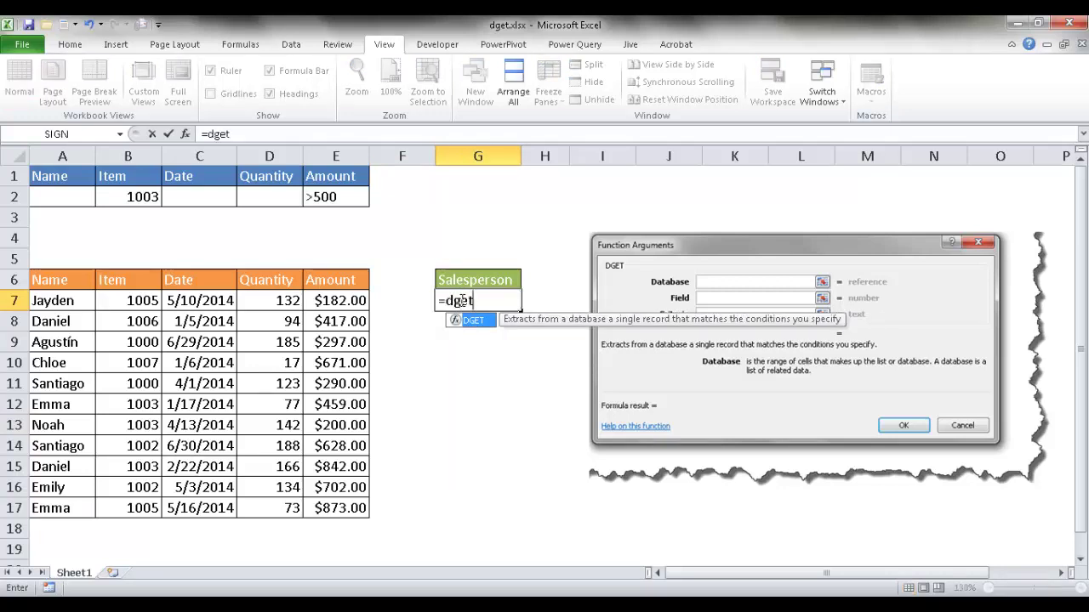
{"action": "type", "text": "("}
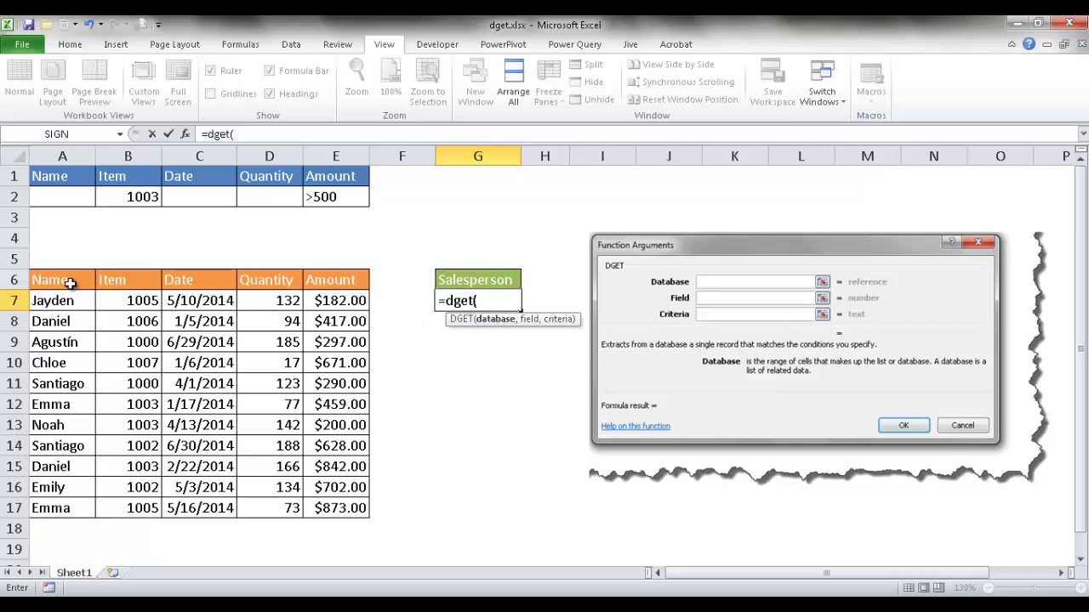
{"action": "mouse_move", "coordinate": [68, 282]}
{"action": "left_mouse_down"}
{"action": "mouse_move", "coordinate": [314, 282]}
{"action": "mouse_move", "coordinate": [325, 382]}
{"action": "mouse_move", "coordinate": [320, 502]}
{"action": "left_mouse_up"}
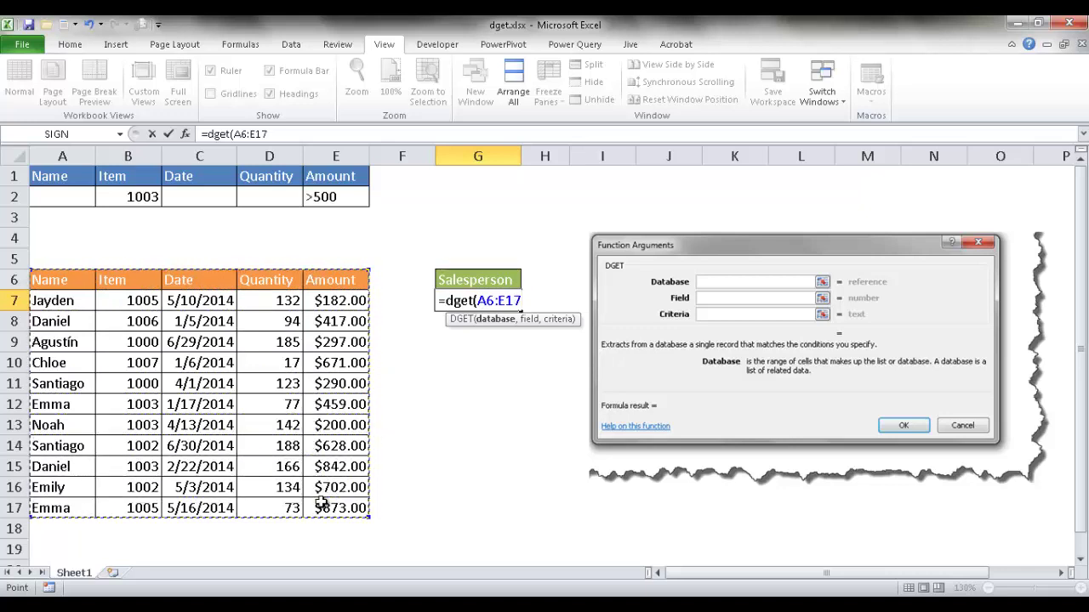
{"action": "key", "text": "F4"}
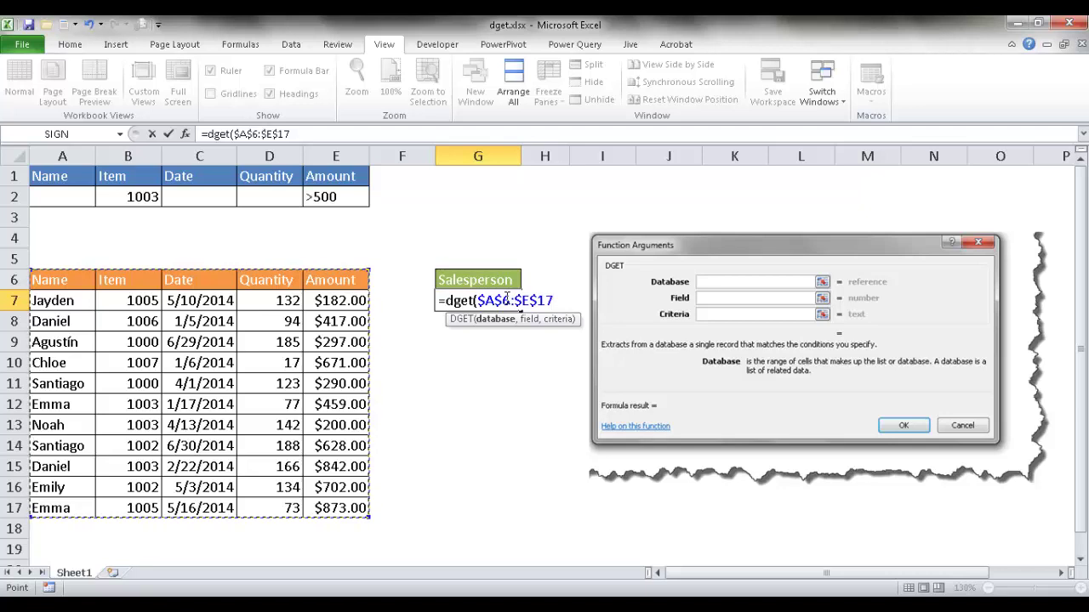
Step: Finish the DGET formula with field 1 and criteria A1:E2, returning Daniel
{"action": "type", "text": ",1"}
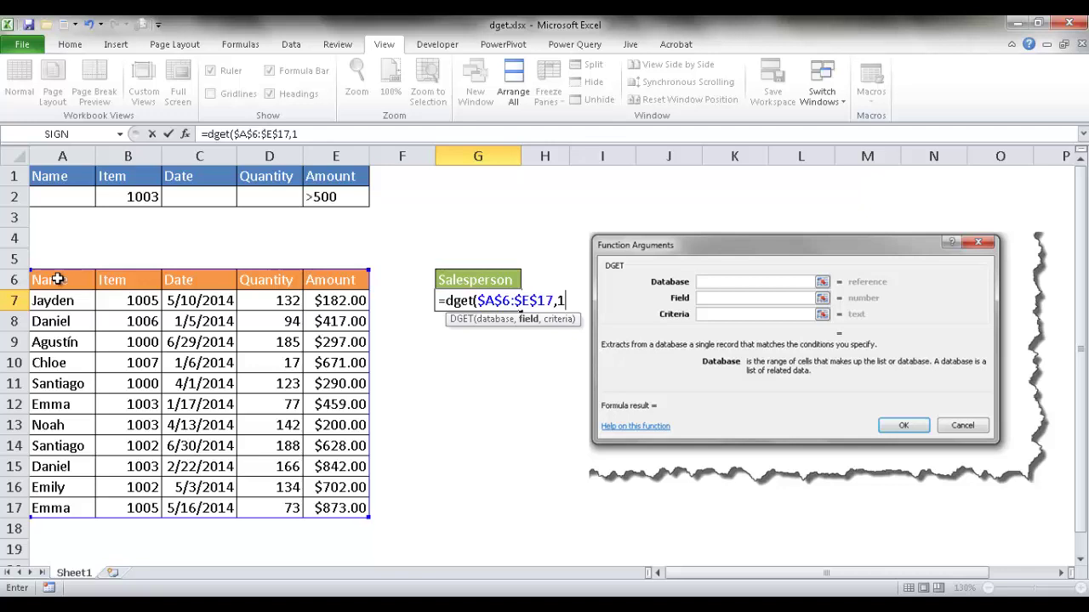
{"action": "type", "text": ","}
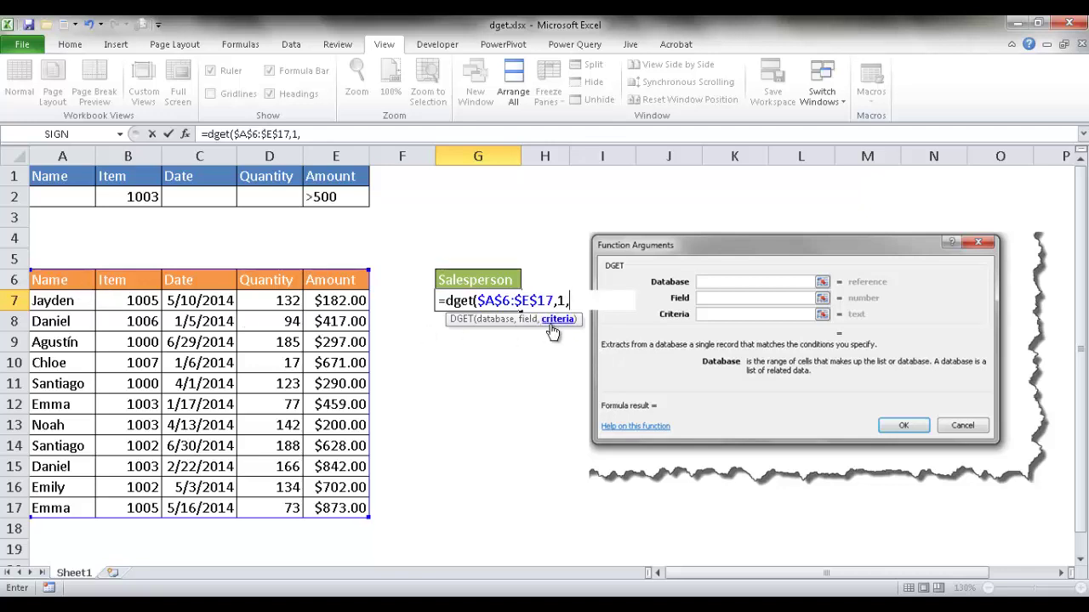
{"action": "mouse_move", "coordinate": [75, 177]}
{"action": "left_mouse_down"}
{"action": "mouse_move", "coordinate": [333, 180]}
{"action": "mouse_move", "coordinate": [336, 197]}
{"action": "left_mouse_up"}
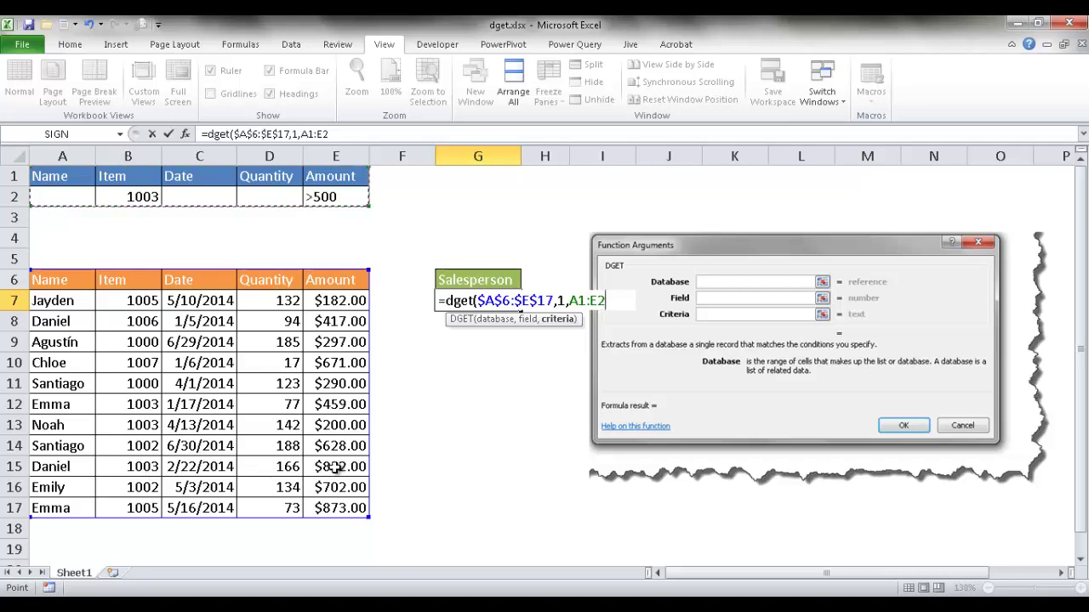
{"action": "key", "text": "Return"}
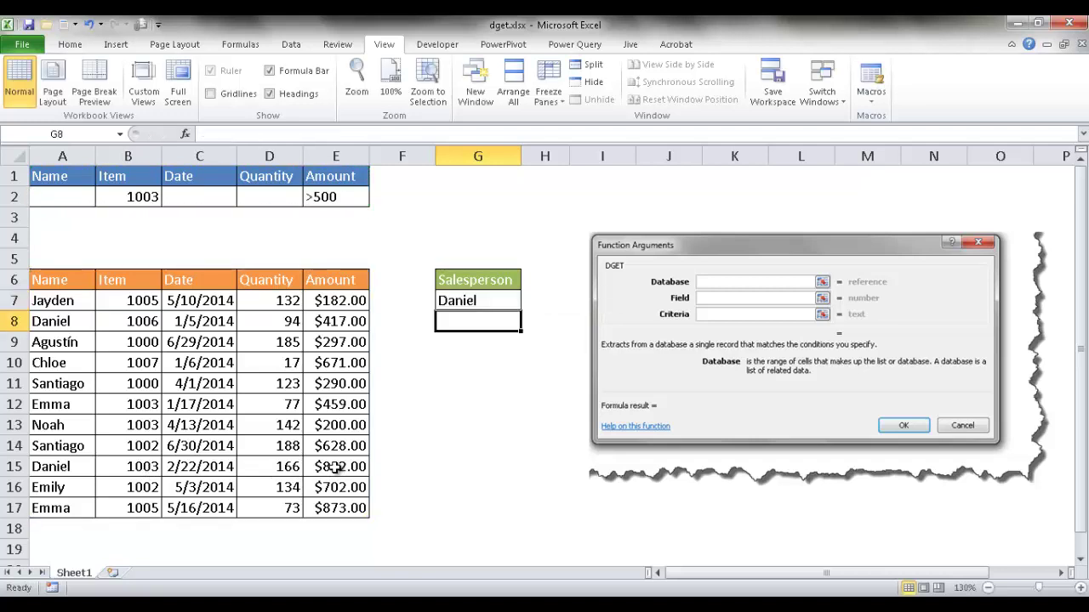
Step: Check G7's formula, then set criteria item B2 to 1005 so the result shows Emma
{"action": "left_click", "coordinate": [495, 299]}
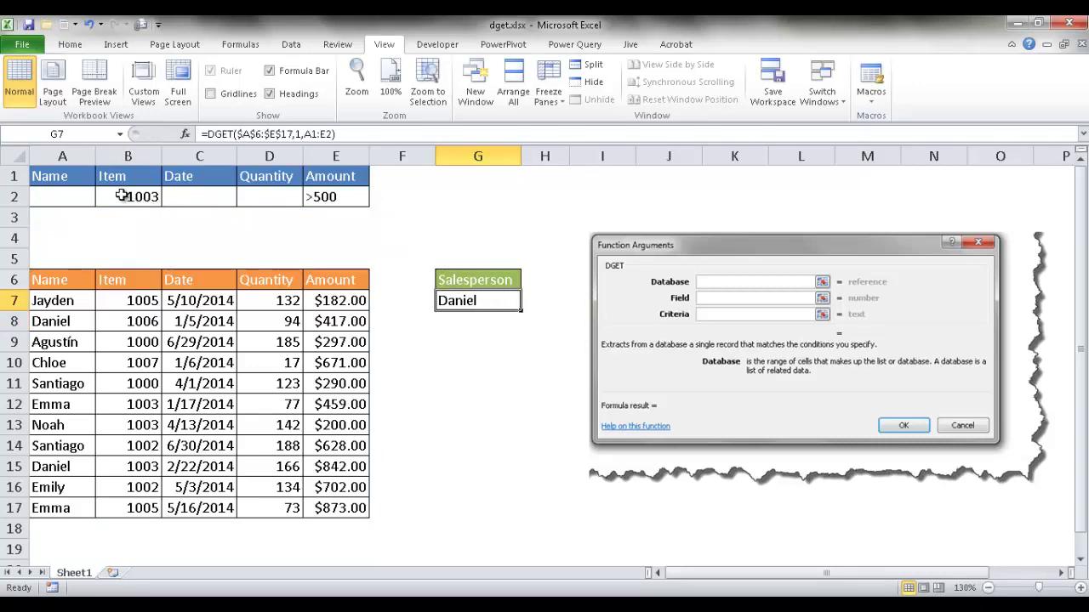
{"action": "left_click", "coordinate": [123, 196]}
{"action": "type", "text": "1"}
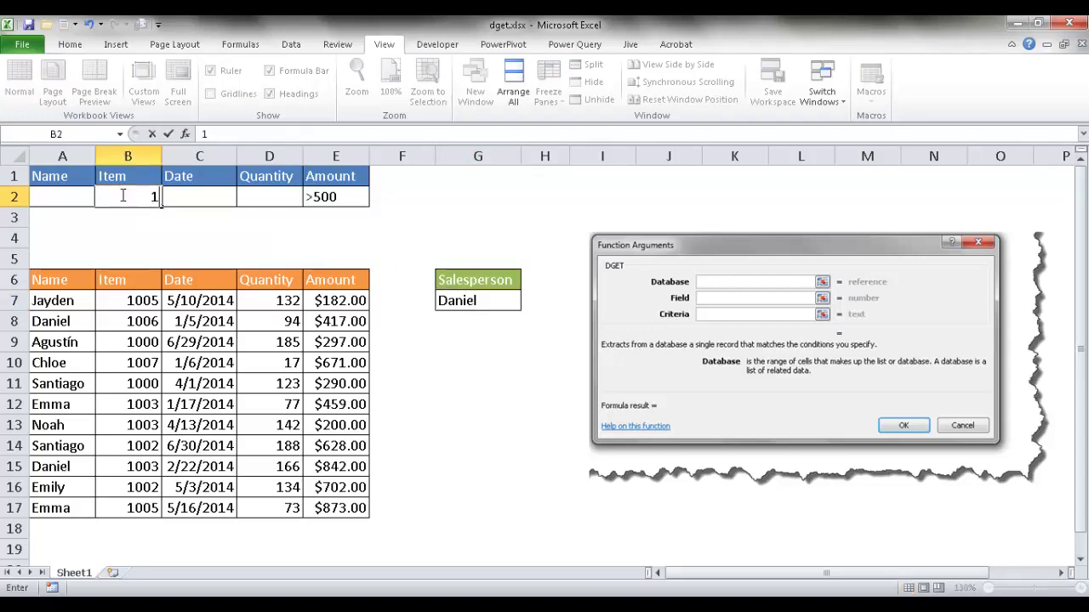
{"action": "type", "text": "005"}
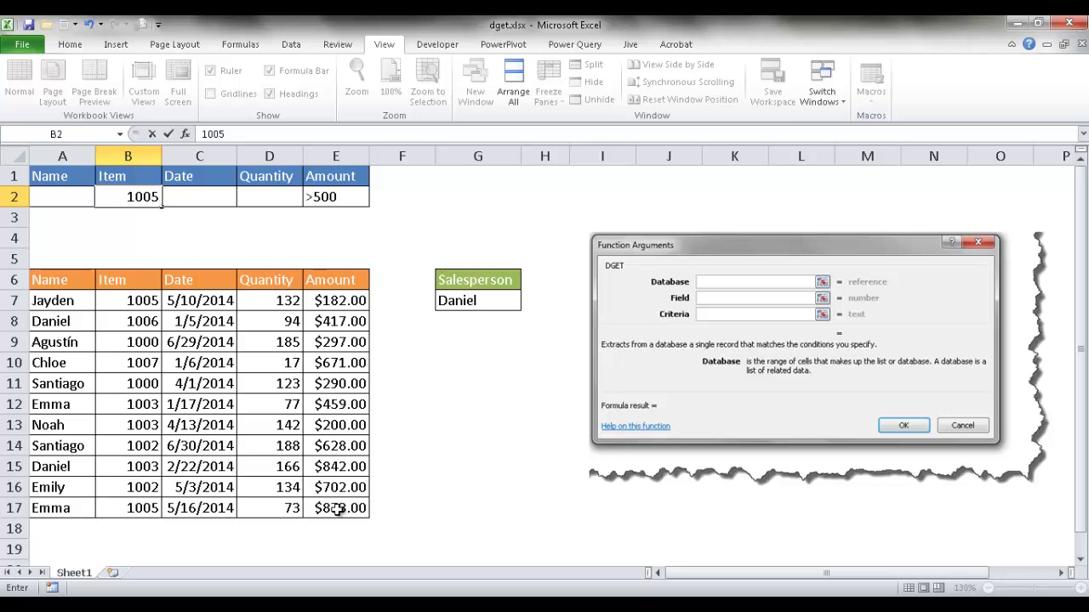
{"action": "key", "text": "Return"}
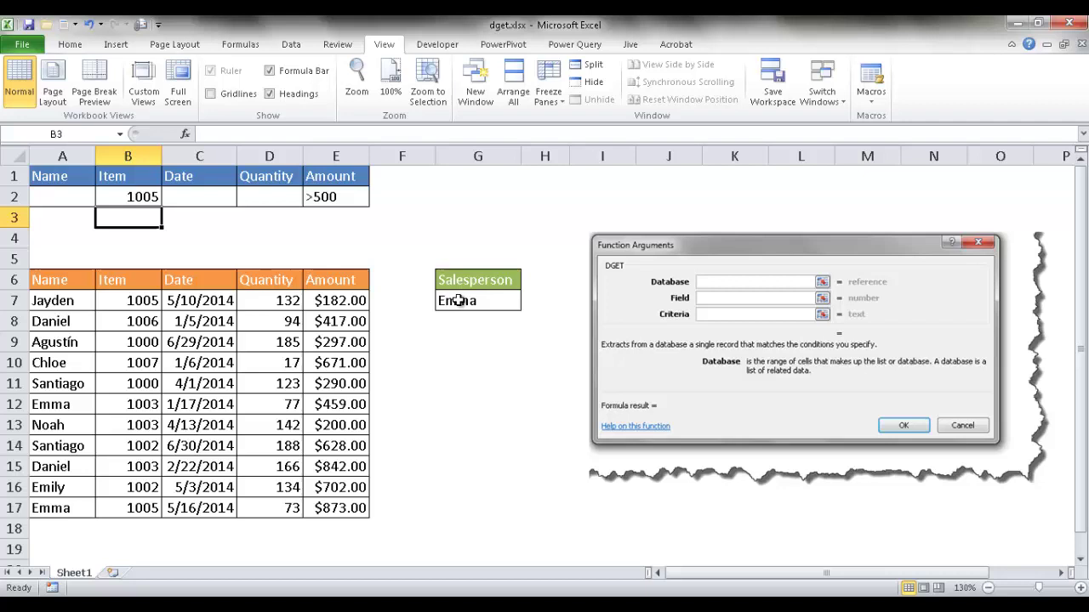
Step: Replace the DGET field argument 1 with "Name" in G7's formula
{"action": "left_click", "coordinate": [456, 301]}
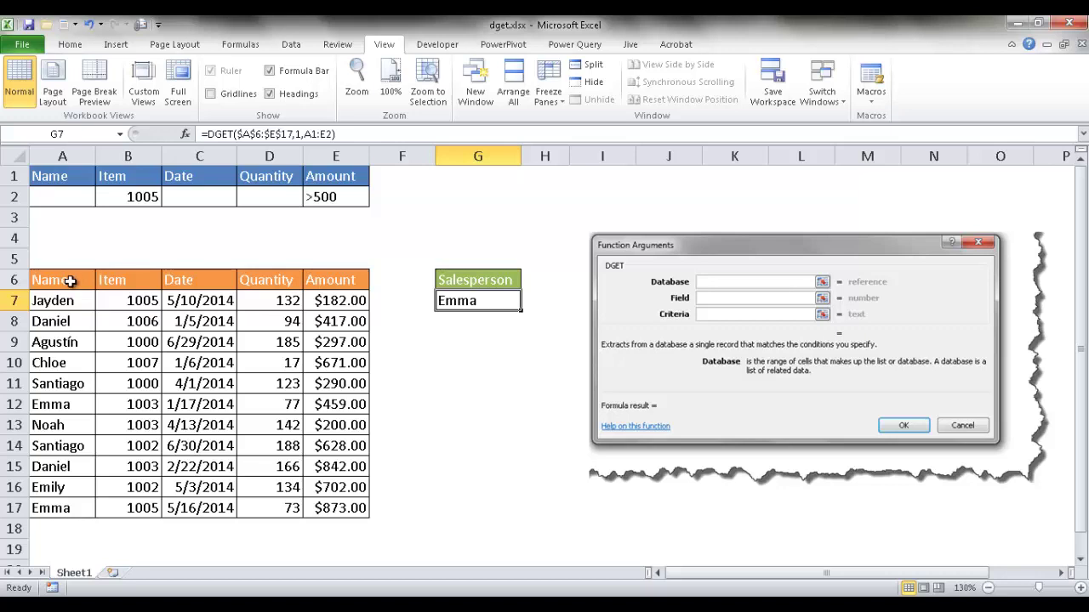
{"action": "left_click", "coordinate": [299, 135]}
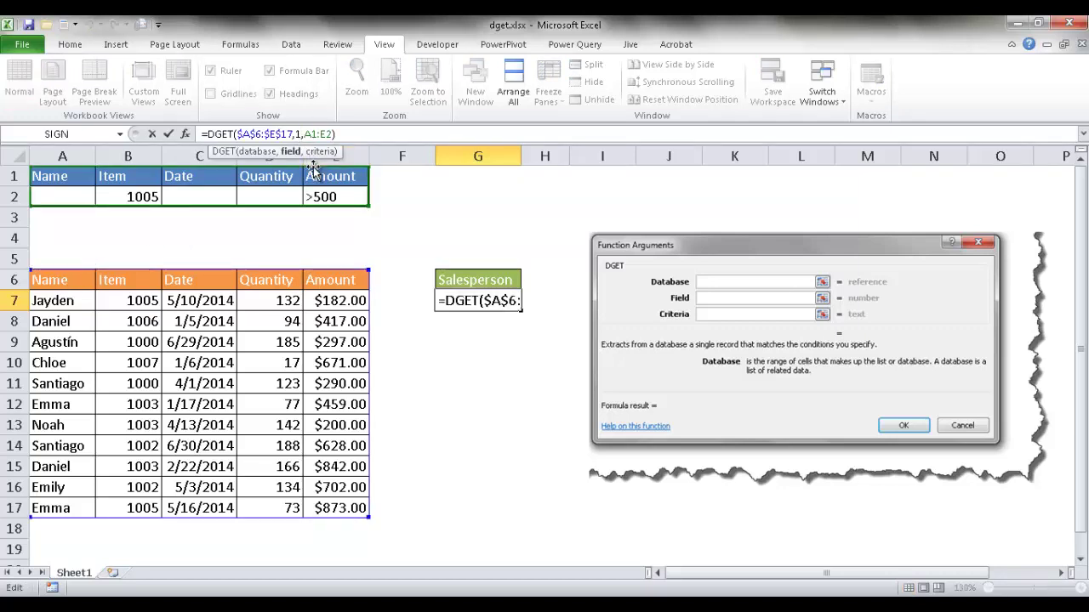
{"action": "key", "text": "BackSpace"}
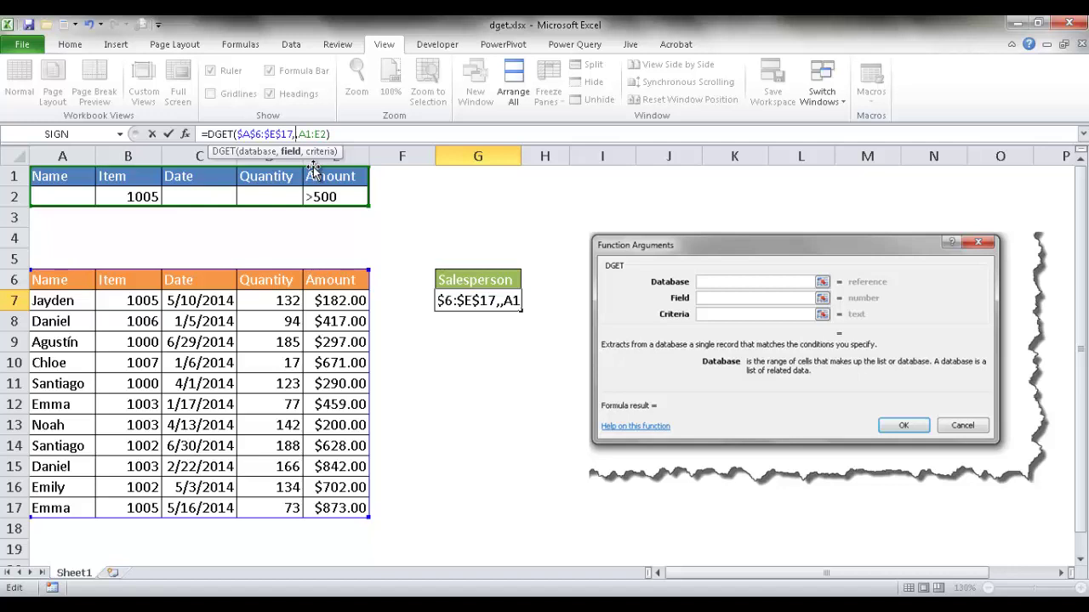
{"action": "type", "text": "\""}
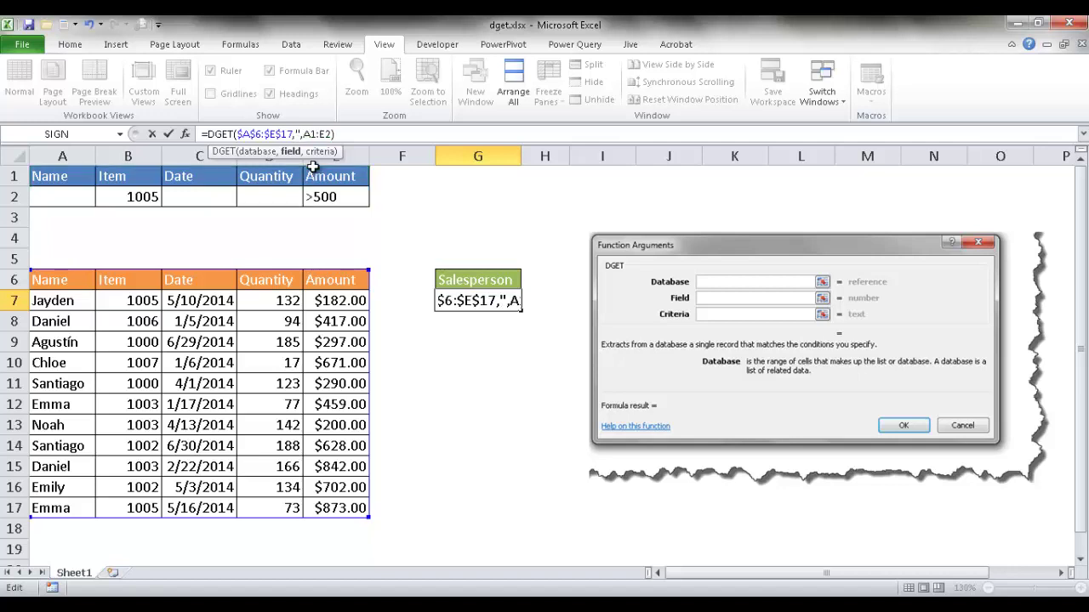
{"action": "type", "text": "Name"}
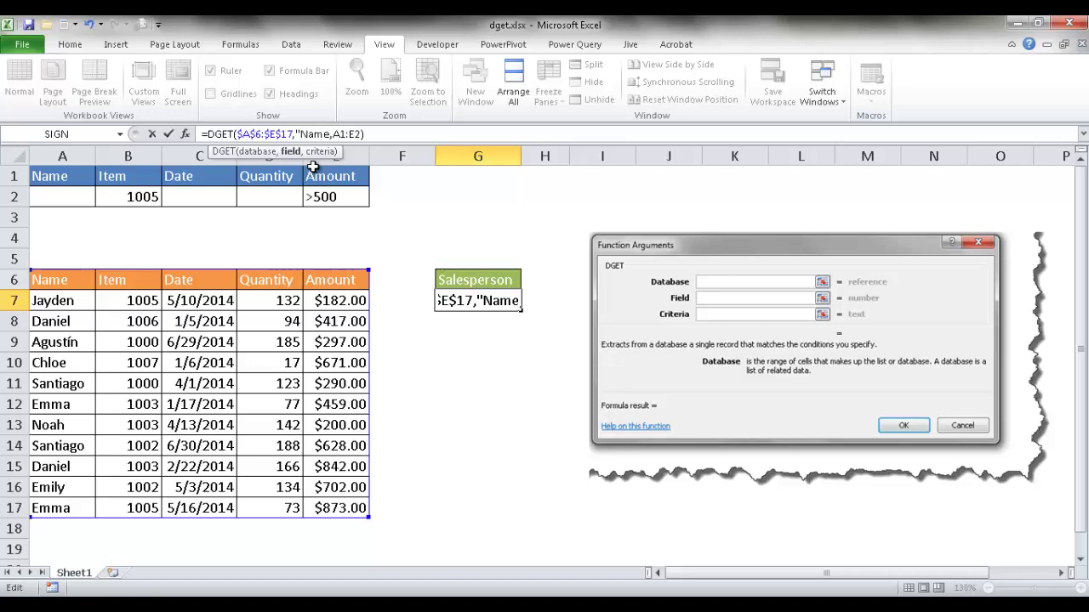
{"action": "type", "text": "\""}
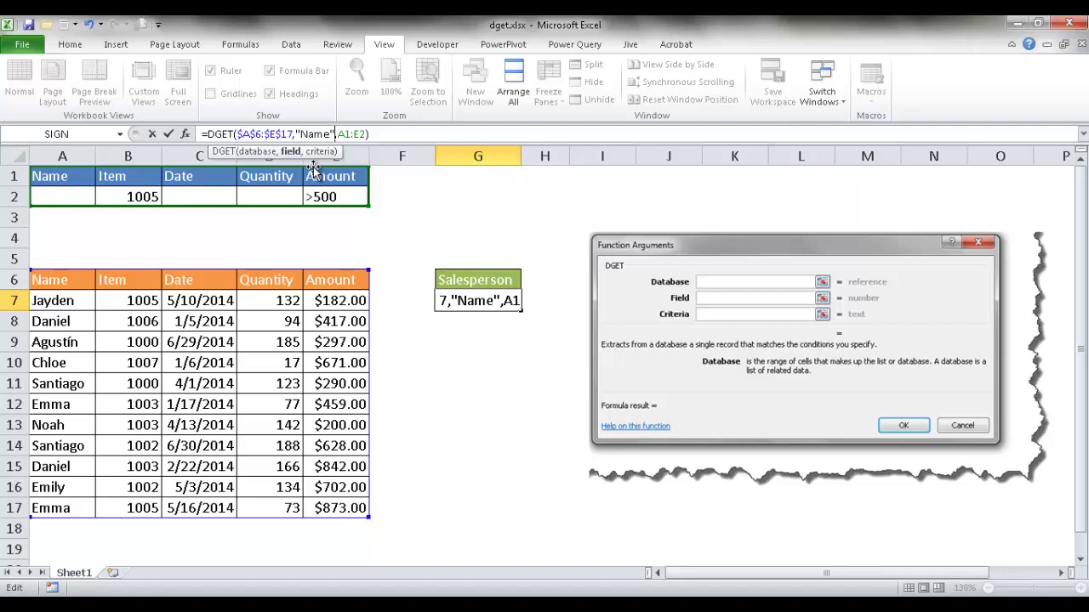
{"action": "key", "text": "Return"}
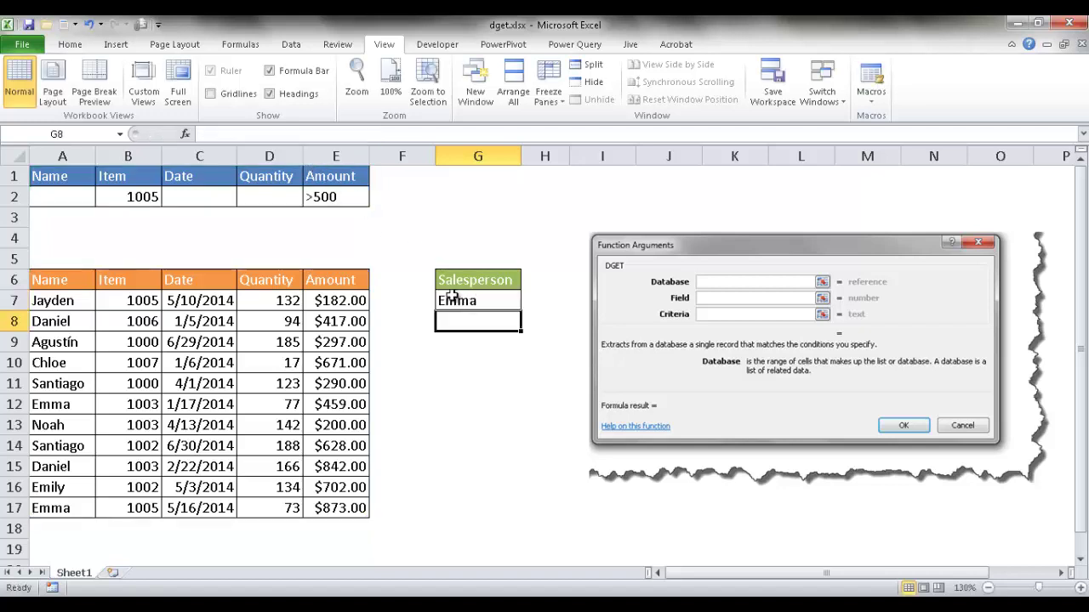
Step: Enter 1003 in criteria cell B2 so the Salesperson result returns to Daniel
{"action": "left_click", "coordinate": [139, 196]}
{"action": "type", "text": "1"}
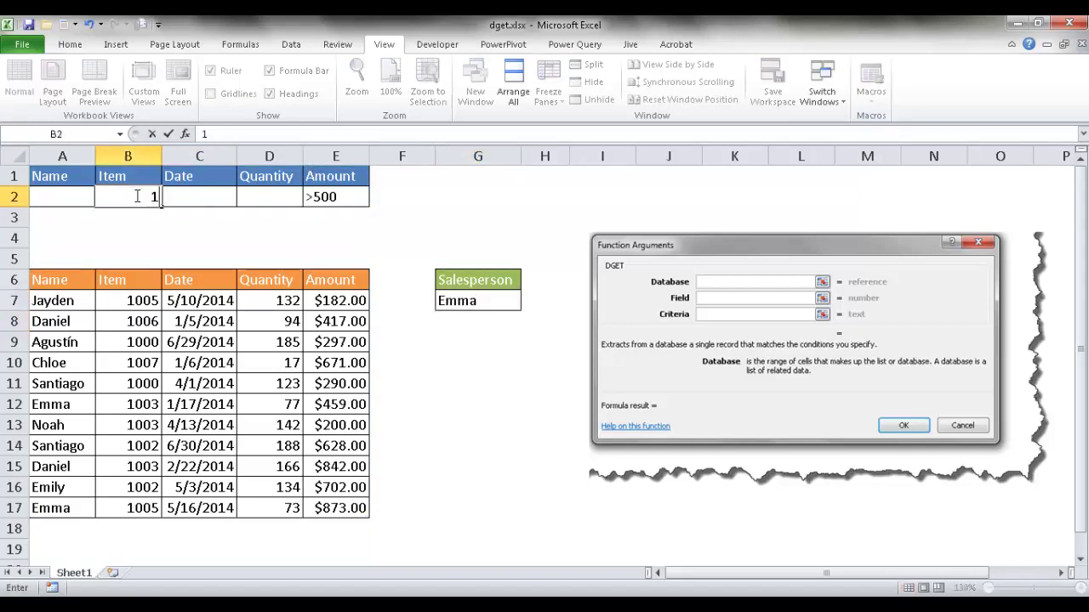
{"action": "type", "text": "003"}
{"action": "key", "text": "Return"}
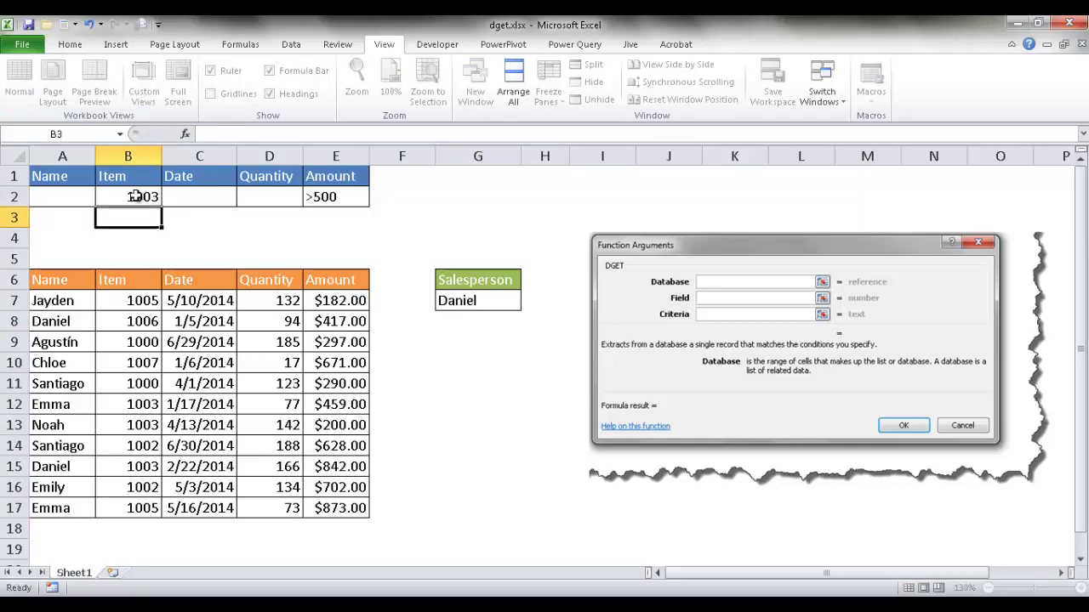